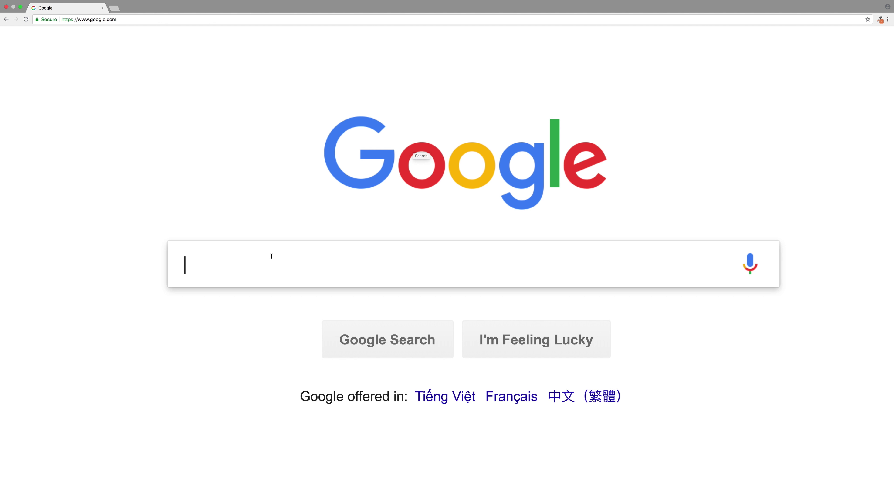
Search Google for tinyppt and open the TinyPPT website from the results.
{"action": "type", "text": "tinyppt"}
{"action": "key", "text": "Return"}
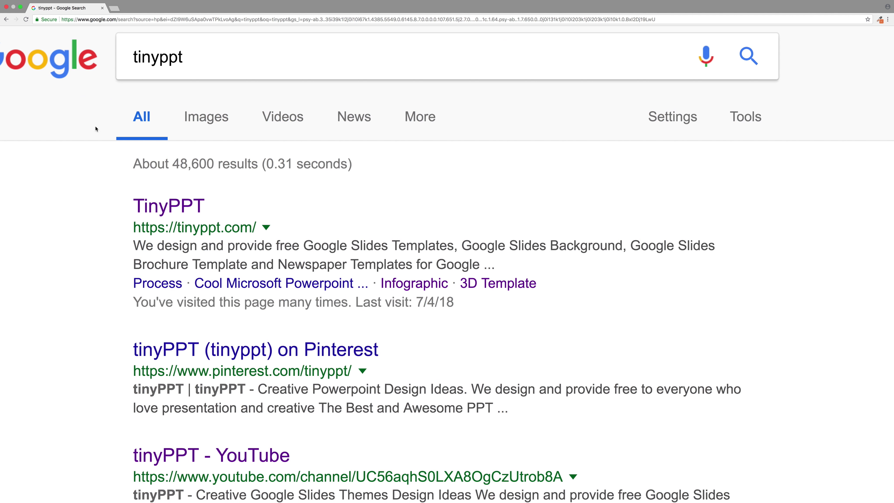
{"action": "left_click_drag", "start_coordinate": [129, 205], "coordinate": [192, 222]}
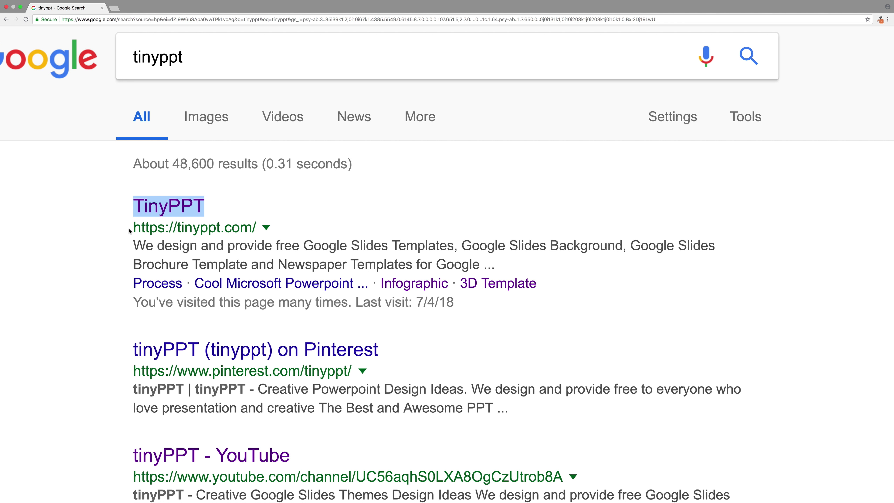
{"action": "left_click_drag", "start_coordinate": [133, 227], "coordinate": [253, 227]}
{"action": "left_click", "coordinate": [178, 212]}
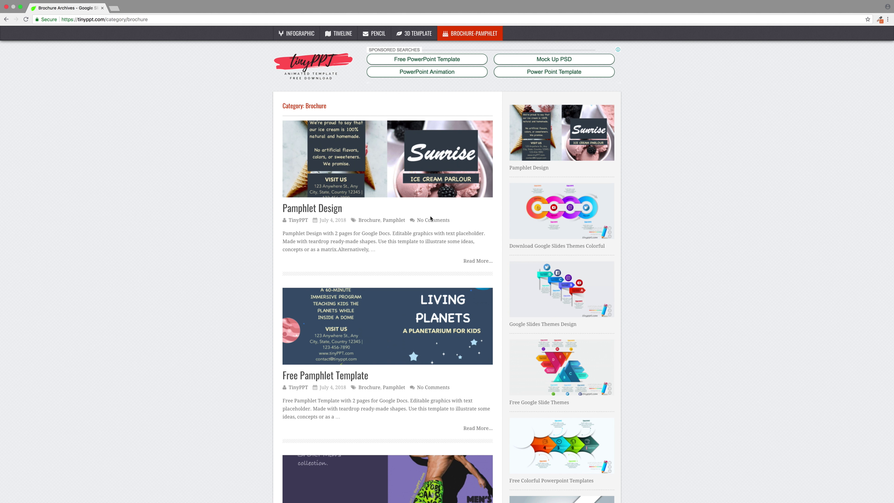
Scroll the Brochure category list and open the Pamphlet Design template post.
{"action": "scroll", "coordinate": [430, 218], "scroll_direction": "down", "scroll_amount": 5}
{"action": "scroll", "coordinate": [430, 219], "scroll_direction": "down", "scroll_amount": 5}
{"action": "scroll", "coordinate": [430, 218], "scroll_direction": "down", "scroll_amount": 7}
{"action": "scroll", "coordinate": [430, 218], "scroll_direction": "down", "scroll_amount": 1}
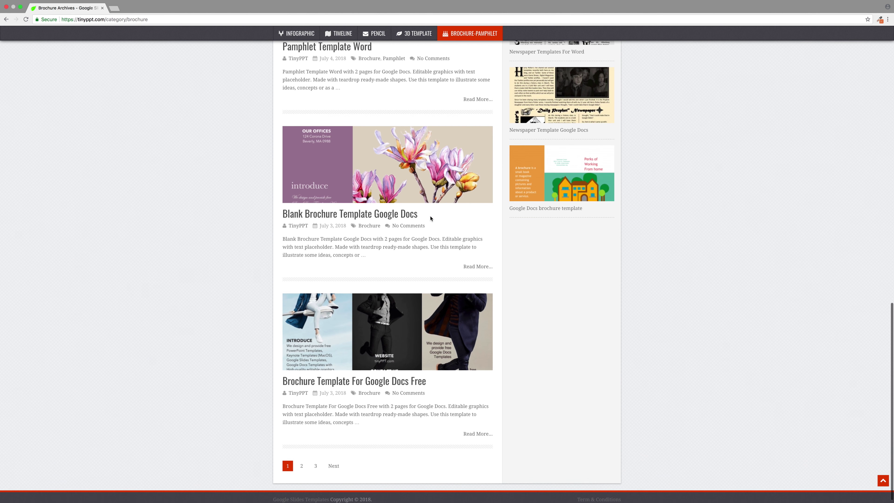
{"action": "scroll", "coordinate": [430, 218], "scroll_direction": "up", "scroll_amount": 6}
{"action": "scroll", "coordinate": [416, 197], "scroll_direction": "up", "scroll_amount": 8}
{"action": "scroll", "coordinate": [397, 176], "scroll_direction": "up", "scroll_amount": 3}
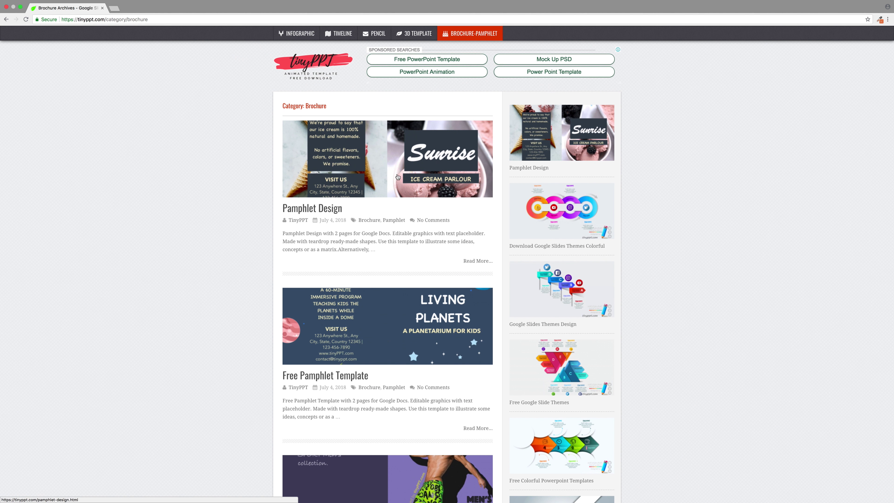
{"action": "left_click", "coordinate": [398, 177]}
Browse the Pamphlet Design previews, then open the Pamphlet Template Word post.
{"action": "scroll", "coordinate": [405, 247], "scroll_direction": "down", "scroll_amount": 2}
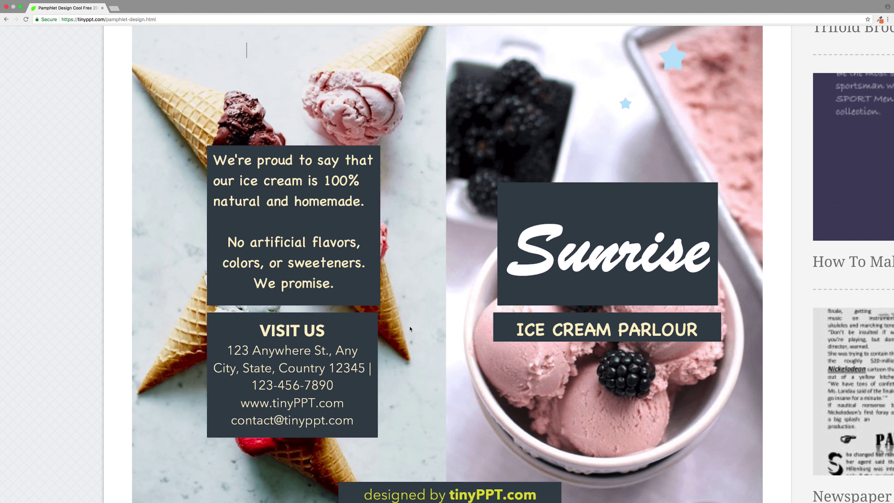
{"action": "scroll", "coordinate": [410, 328], "scroll_direction": "down", "scroll_amount": 5}
{"action": "scroll", "coordinate": [410, 329], "scroll_direction": "down", "scroll_amount": 1}
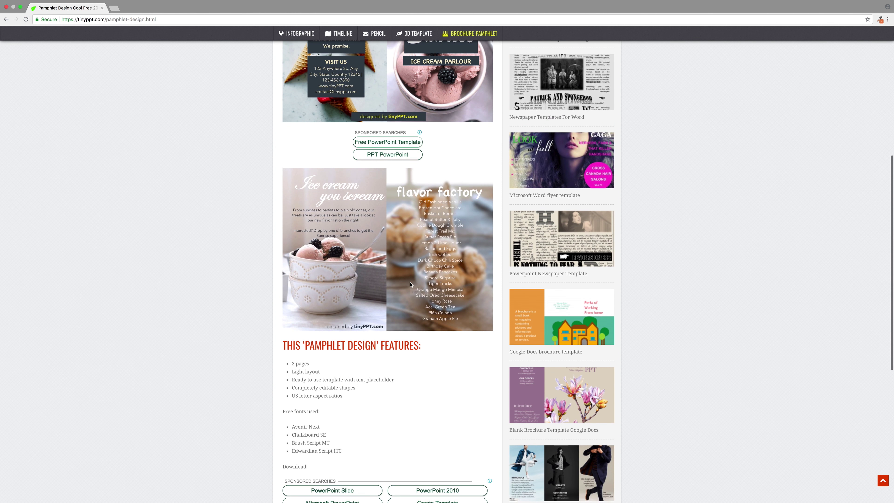
{"action": "scroll", "coordinate": [411, 284], "scroll_direction": "up", "scroll_amount": 8}
{"action": "scroll", "coordinate": [410, 284], "scroll_direction": "up", "scroll_amount": 1}
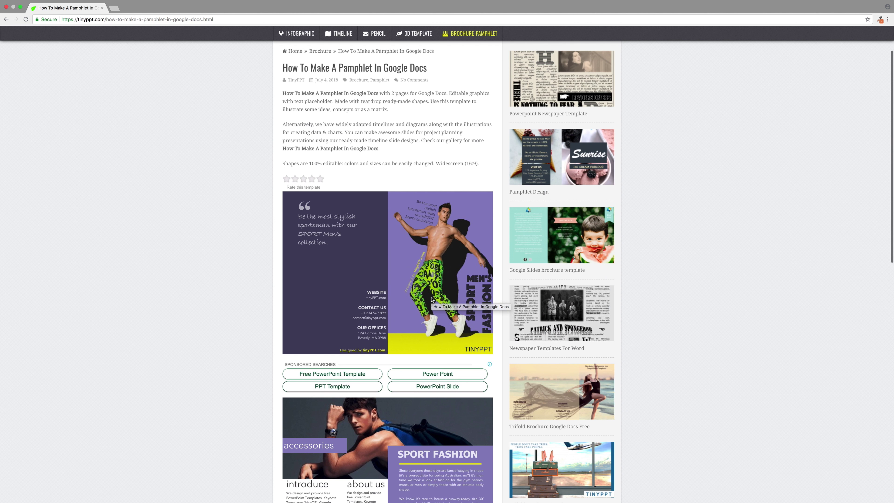
{"action": "scroll", "coordinate": [387, 313], "scroll_direction": "down", "scroll_amount": 5}
{"action": "scroll", "coordinate": [387, 314], "scroll_direction": "down", "scroll_amount": 1}
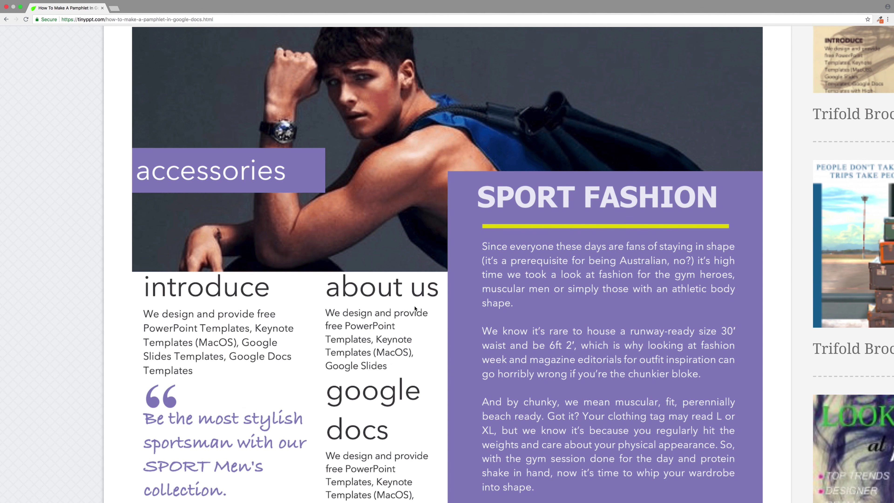
{"action": "scroll", "coordinate": [415, 309], "scroll_direction": "down", "scroll_amount": 1}
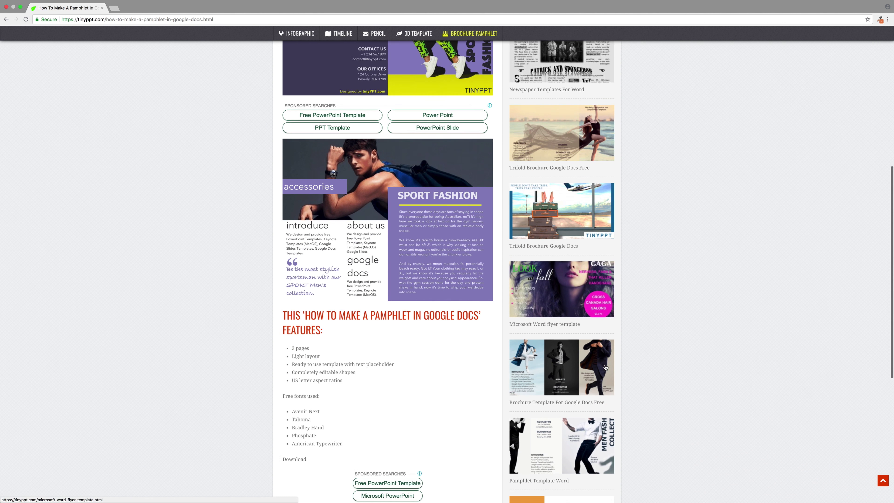
{"action": "scroll", "coordinate": [605, 368], "scroll_direction": "down", "scroll_amount": 2}
{"action": "left_click", "coordinate": [605, 373]}
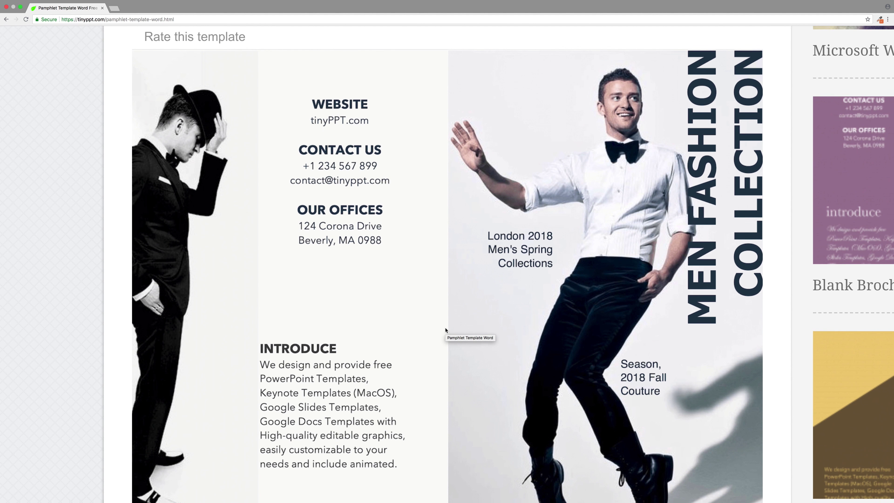
Scroll down to Related Posts and open Blank Brochure Template Google Docs.
{"action": "scroll", "coordinate": [446, 331], "scroll_direction": "down", "scroll_amount": 2}
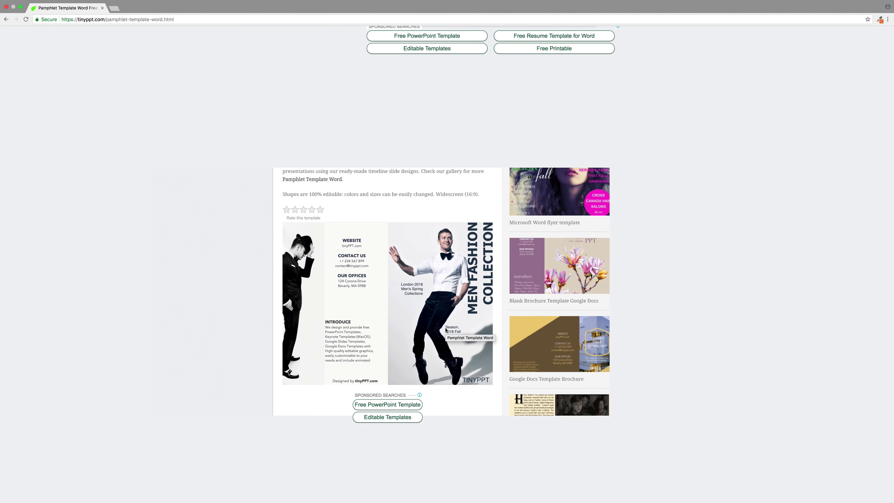
{"action": "scroll", "coordinate": [399, 303], "scroll_direction": "down", "scroll_amount": 2}
{"action": "scroll", "coordinate": [398, 303], "scroll_direction": "down", "scroll_amount": 5}
{"action": "scroll", "coordinate": [398, 302], "scroll_direction": "down", "scroll_amount": 1}
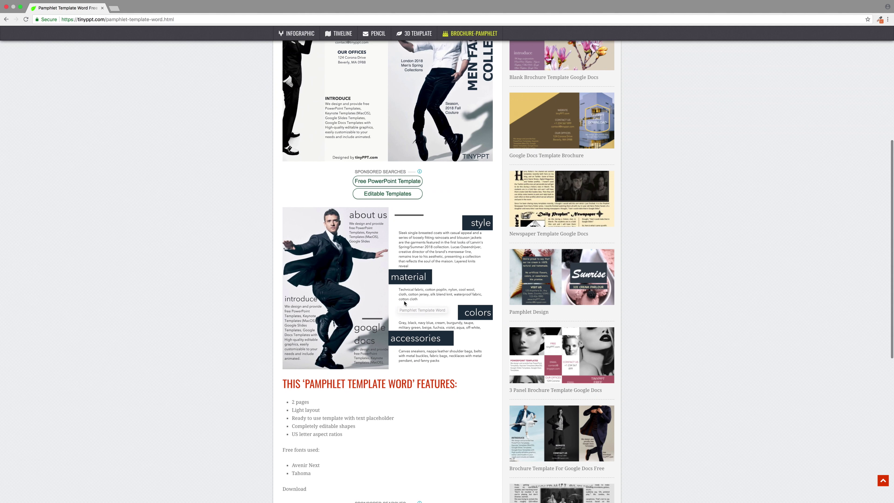
{"action": "scroll", "coordinate": [690, 392], "scroll_direction": "down", "scroll_amount": 4}
{"action": "scroll", "coordinate": [689, 392], "scroll_direction": "down", "scroll_amount": 4}
{"action": "scroll", "coordinate": [689, 392], "scroll_direction": "down", "scroll_amount": 4}
{"action": "scroll", "coordinate": [689, 392], "scroll_direction": "down", "scroll_amount": 2}
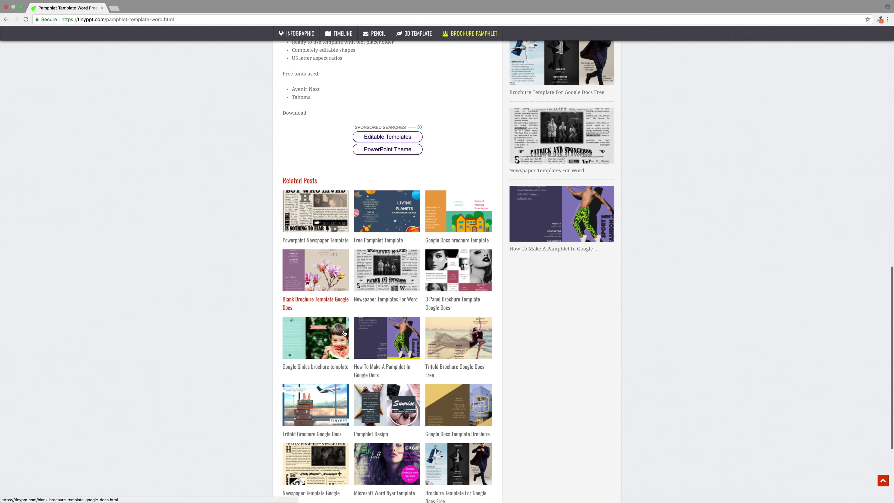
{"action": "scroll", "coordinate": [331, 281], "scroll_direction": "down", "scroll_amount": 1}
{"action": "left_click", "coordinate": [311, 240]}
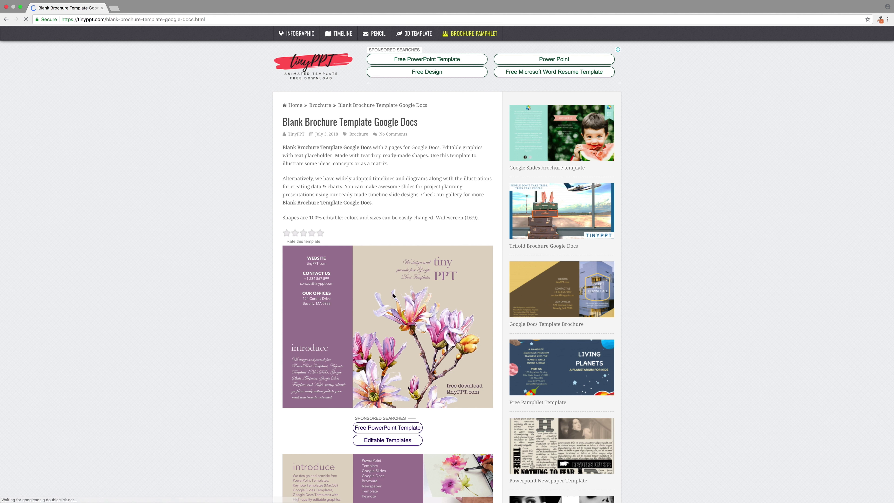
Scroll down and open the Free Pamphlet Template post.
{"action": "scroll", "coordinate": [412, 312], "scroll_direction": "down", "scroll_amount": 1}
{"action": "scroll", "coordinate": [412, 312], "scroll_direction": "down", "scroll_amount": 3}
{"action": "scroll", "coordinate": [413, 312], "scroll_direction": "down", "scroll_amount": 3}
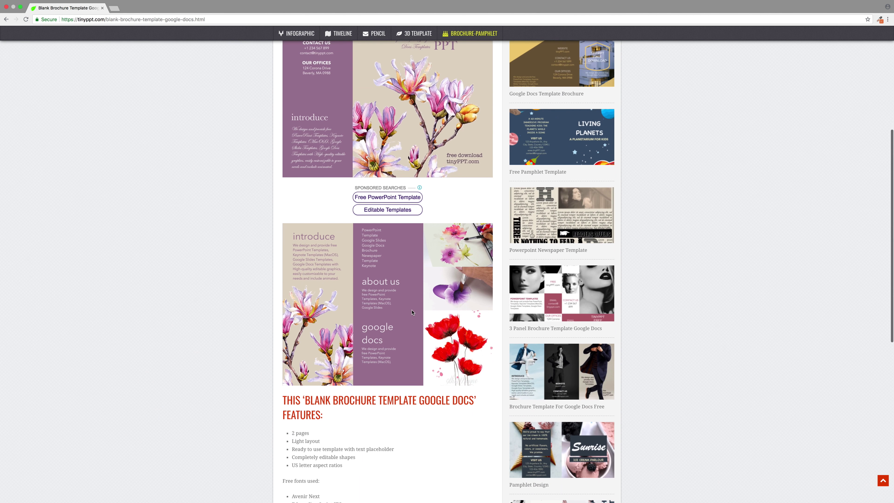
{"action": "left_click", "coordinate": [554, 152]}
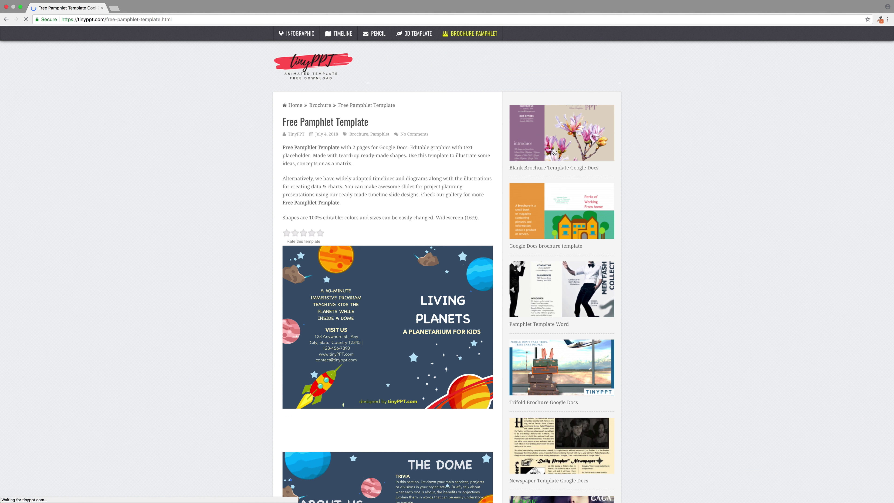
Browse the Free Pamphlet Template page and open the Brochure Template For Google Docs Free post.
{"action": "scroll", "coordinate": [416, 303], "scroll_direction": "down", "scroll_amount": 2}
{"action": "scroll", "coordinate": [416, 304], "scroll_direction": "up", "scroll_amount": 5}
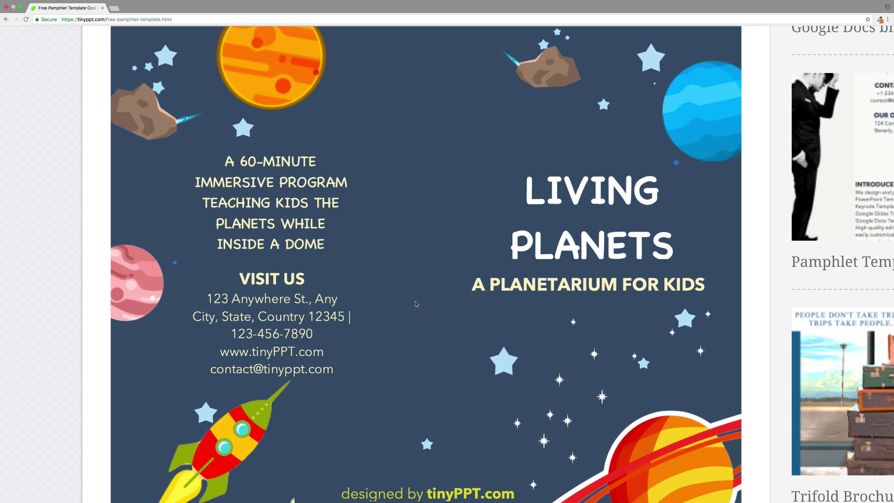
{"action": "scroll", "coordinate": [416, 304], "scroll_direction": "down", "scroll_amount": 2}
{"action": "scroll", "coordinate": [416, 303], "scroll_direction": "down", "scroll_amount": 3}
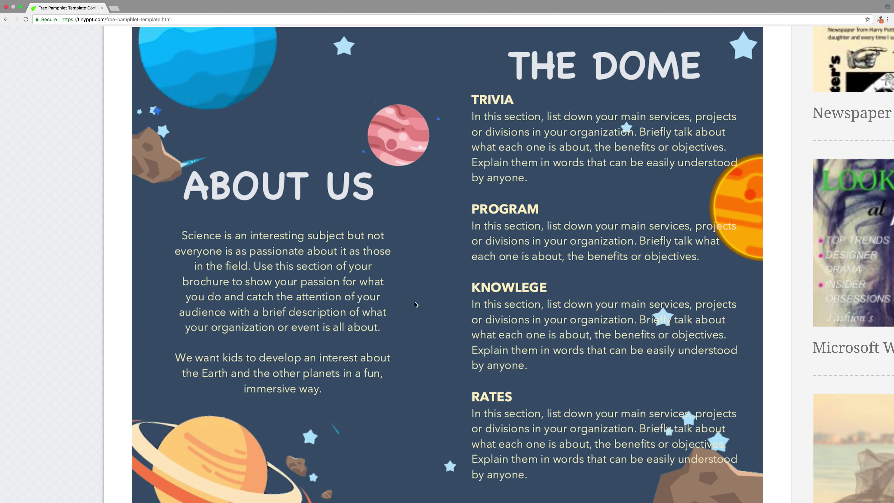
{"action": "scroll", "coordinate": [415, 305], "scroll_direction": "down", "scroll_amount": 3}
{"action": "scroll", "coordinate": [415, 304], "scroll_direction": "down", "scroll_amount": 2}
{"action": "scroll", "coordinate": [416, 305], "scroll_direction": "down", "scroll_amount": 1}
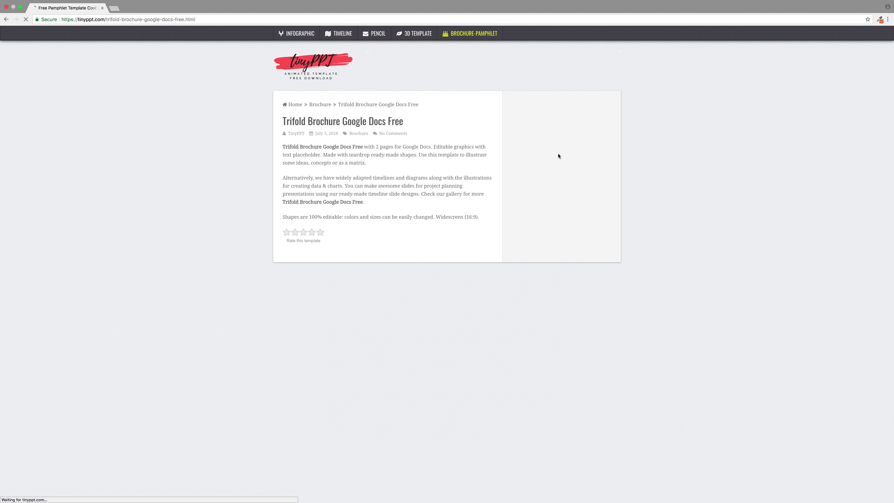
{"action": "scroll", "coordinate": [445, 268], "scroll_direction": "down", "scroll_amount": 2}
{"action": "scroll", "coordinate": [445, 268], "scroll_direction": "down", "scroll_amount": 1}
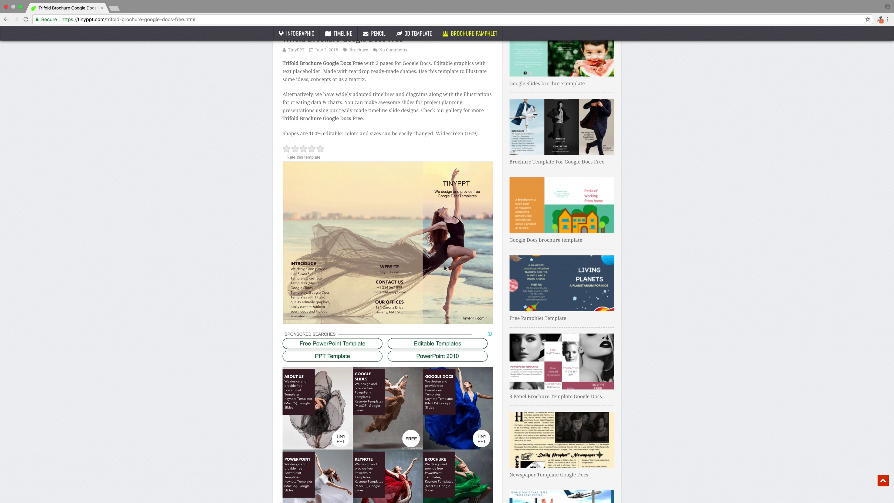
{"action": "left_click", "coordinate": [583, 134]}
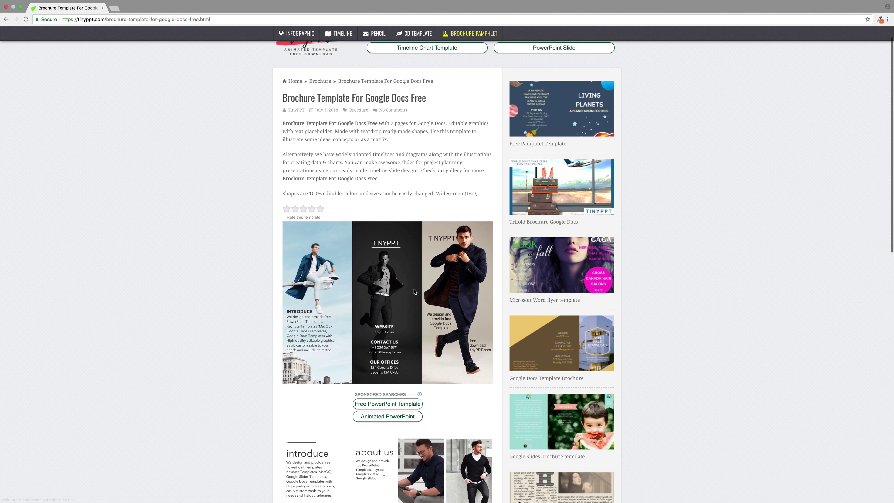
Scroll down the post to the travel guide preview and the '#3 Using Templates' section.
{"action": "scroll", "coordinate": [415, 291], "scroll_direction": "down", "scroll_amount": 1}
{"action": "scroll", "coordinate": [415, 291], "scroll_direction": "down", "scroll_amount": 3}
{"action": "scroll", "coordinate": [415, 291], "scroll_direction": "down", "scroll_amount": 3}
{"action": "scroll", "coordinate": [414, 292], "scroll_direction": "down", "scroll_amount": 3}
{"action": "scroll", "coordinate": [415, 291], "scroll_direction": "down", "scroll_amount": 6}
{"action": "scroll", "coordinate": [415, 291], "scroll_direction": "down", "scroll_amount": 2}
{"action": "scroll", "coordinate": [415, 291], "scroll_direction": "down", "scroll_amount": 2}
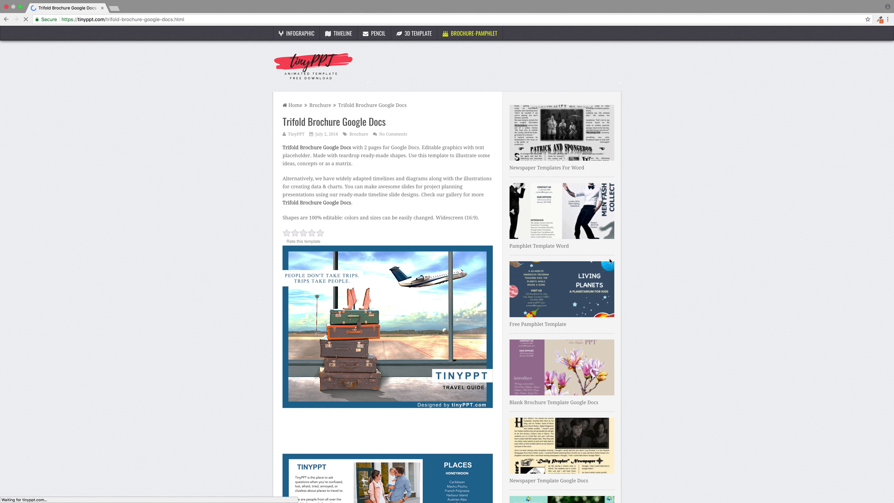
{"action": "scroll", "coordinate": [413, 298], "scroll_direction": "down", "scroll_amount": 2}
{"action": "scroll", "coordinate": [413, 298], "scroll_direction": "down", "scroll_amount": 1}
{"action": "scroll", "coordinate": [413, 298], "scroll_direction": "up", "scroll_amount": 5}
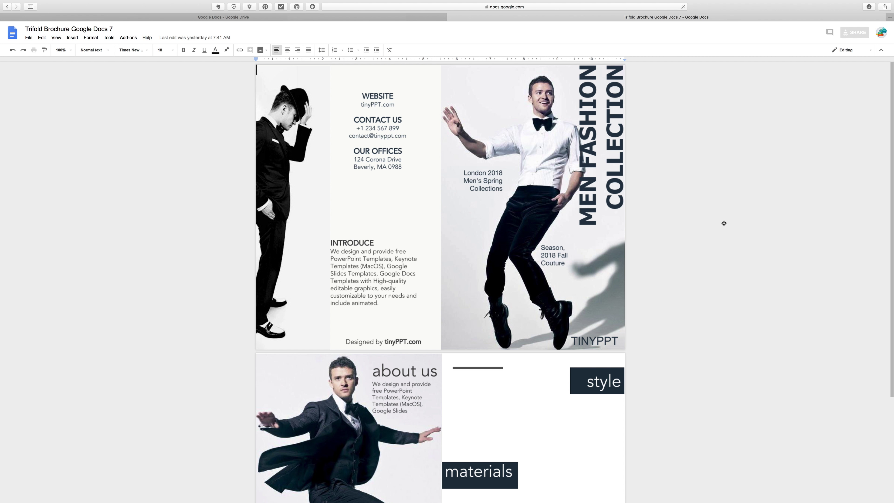
Select the fashion photo, contact details, INTRODUCE block and page-two objects in Docs 7.
{"action": "scroll", "coordinate": [724, 223], "scroll_direction": "down", "scroll_amount": 2}
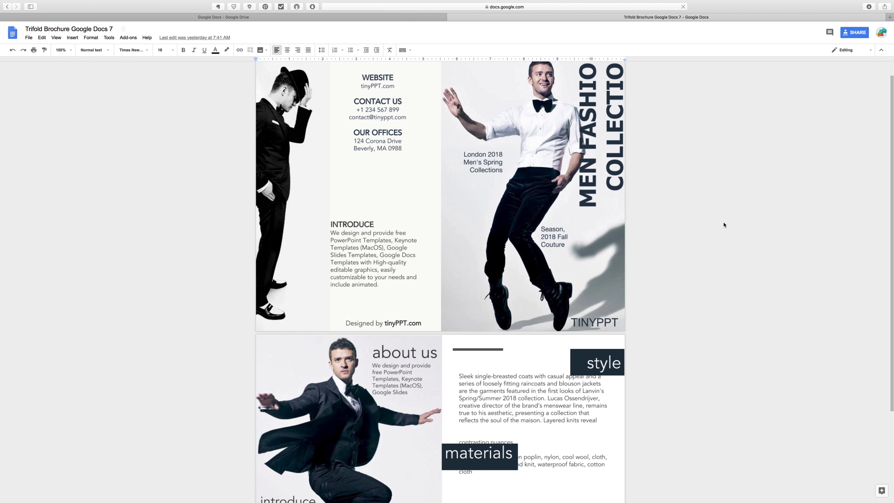
{"action": "scroll", "coordinate": [724, 224], "scroll_direction": "down", "scroll_amount": 1}
{"action": "scroll", "coordinate": [725, 224], "scroll_direction": "up", "scroll_amount": 2}
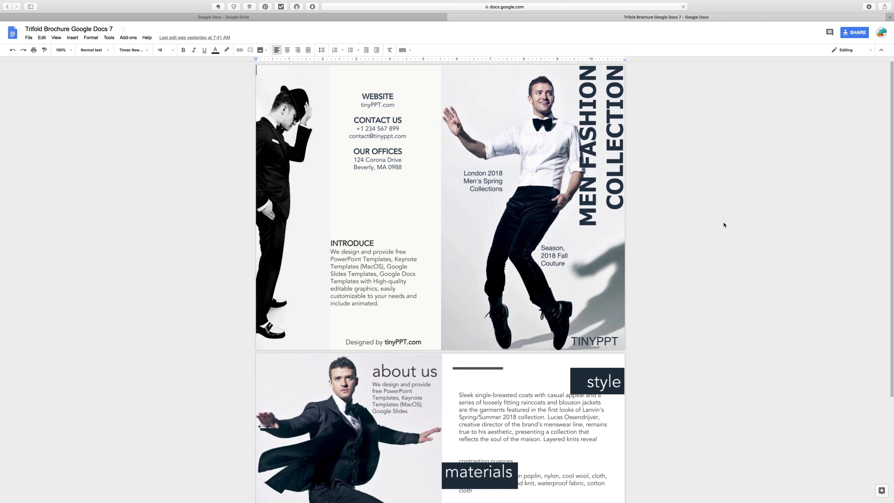
{"action": "left_click", "coordinate": [562, 177]}
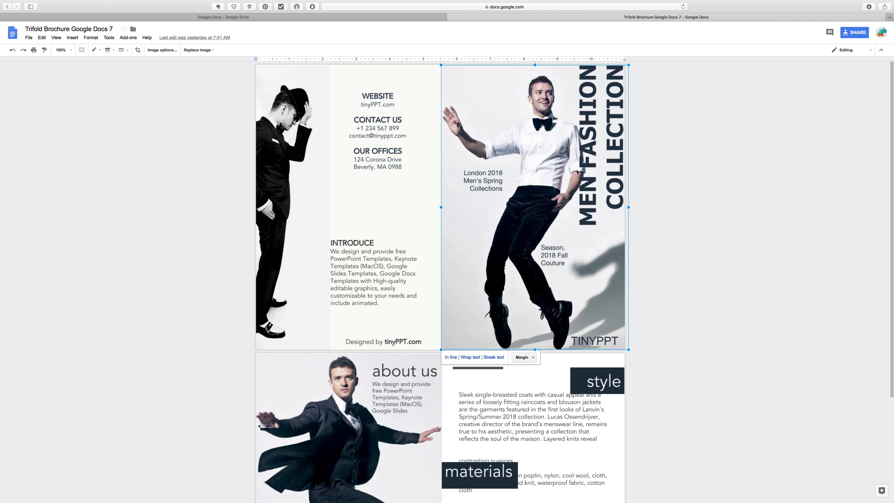
{"action": "left_click", "coordinate": [374, 168]}
{"action": "left_click", "coordinate": [352, 240]}
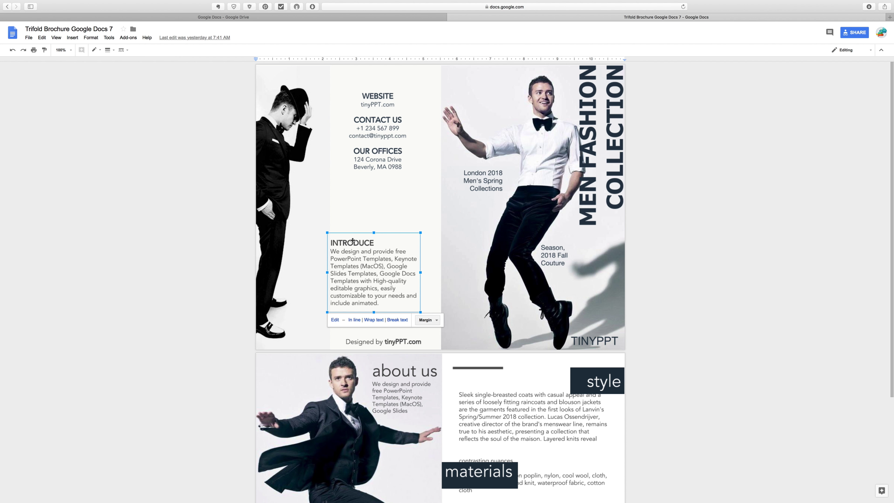
{"action": "scroll", "coordinate": [414, 248], "scroll_direction": "down", "scroll_amount": 5}
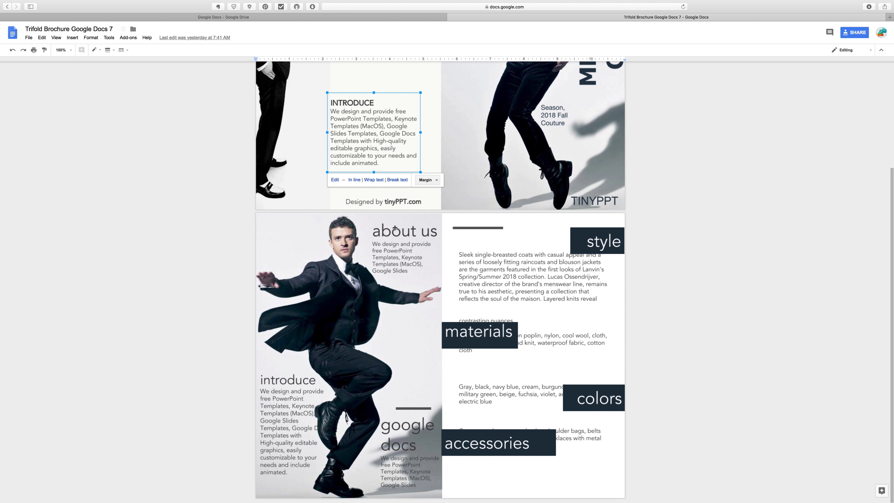
{"action": "left_click", "coordinate": [395, 228]}
{"action": "scroll", "coordinate": [499, 331], "scroll_direction": "down", "scroll_amount": 1}
{"action": "left_click", "coordinate": [499, 330]}
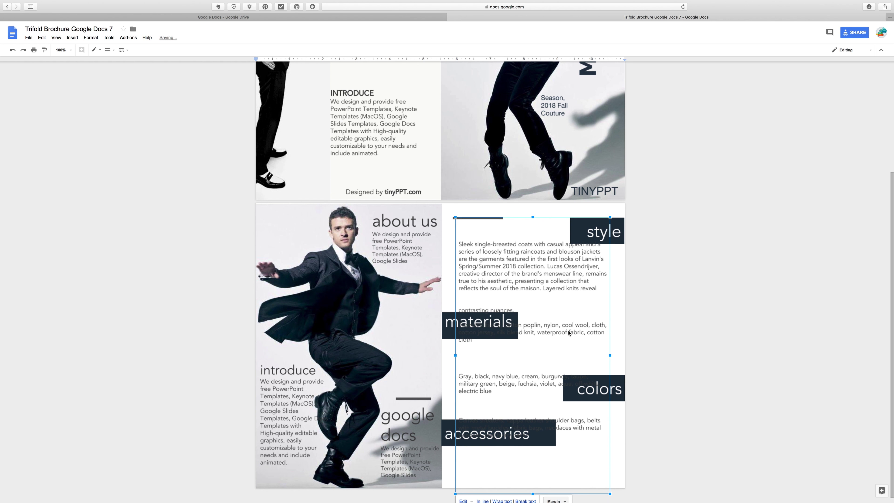
Move the materials label slightly up in Docs 7.
{"action": "left_click", "coordinate": [688, 304]}
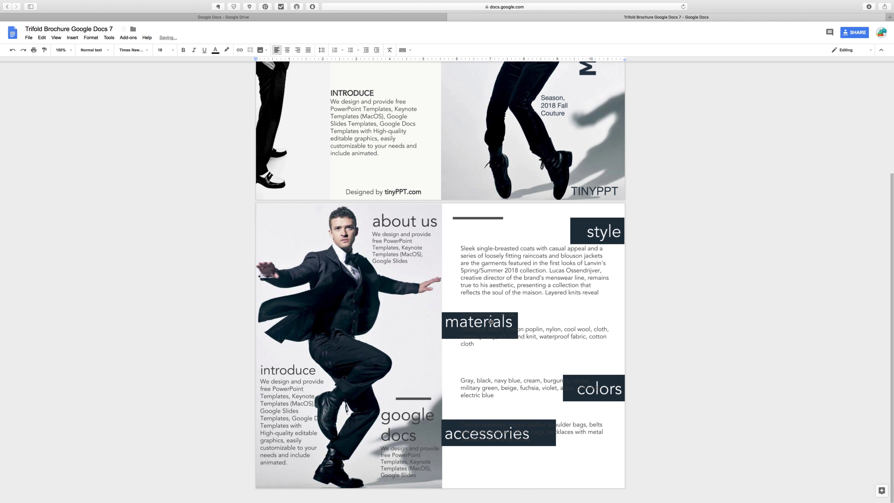
{"action": "left_click", "coordinate": [476, 312]}
{"action": "left_click_drag", "start_coordinate": [476, 323], "coordinate": [476, 314]}
{"action": "left_click", "coordinate": [630, 349]}
Move the planetarium's ABOUT US heading up and open it in the drawing editor.
{"action": "scroll", "coordinate": [680, 207], "scroll_direction": "down", "scroll_amount": 3}
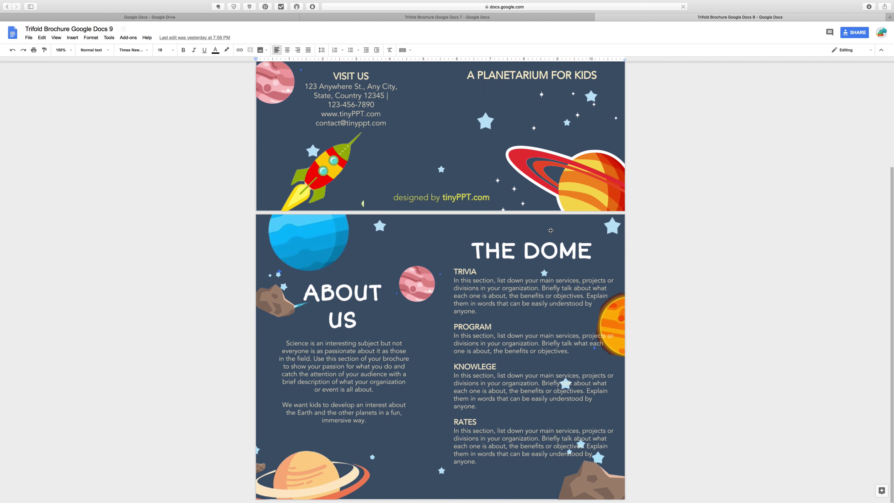
{"action": "left_click", "coordinate": [349, 301]}
{"action": "left_click_drag", "start_coordinate": [346, 298], "coordinate": [351, 287]}
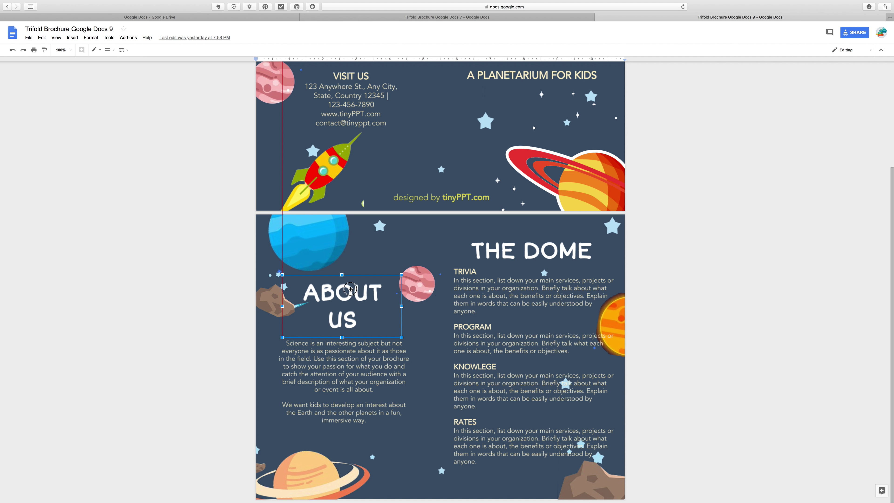
{"action": "double_click", "coordinate": [352, 292]}
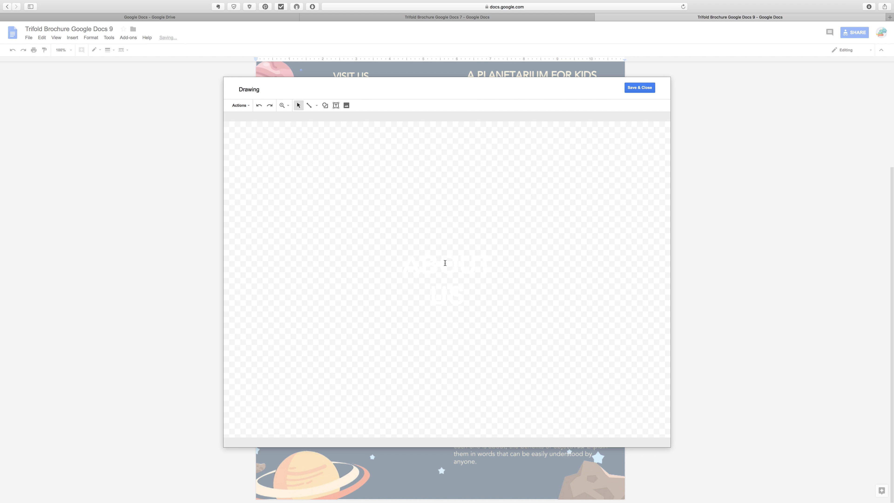
{"action": "left_click", "coordinate": [445, 266]}
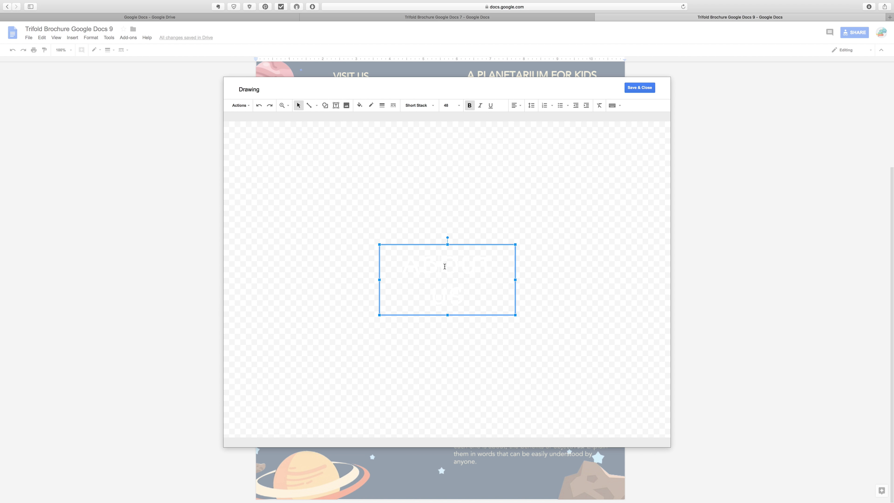
Replace the ABOUT US heading text with 'find us' and save the drawing.
{"action": "key", "text": "ctrl+a"}
{"action": "key", "text": "BackSpace"}
{"action": "key", "text": "ctrl+a"}
{"action": "left_click", "coordinate": [469, 288]}
{"action": "left_click", "coordinate": [630, 91]}
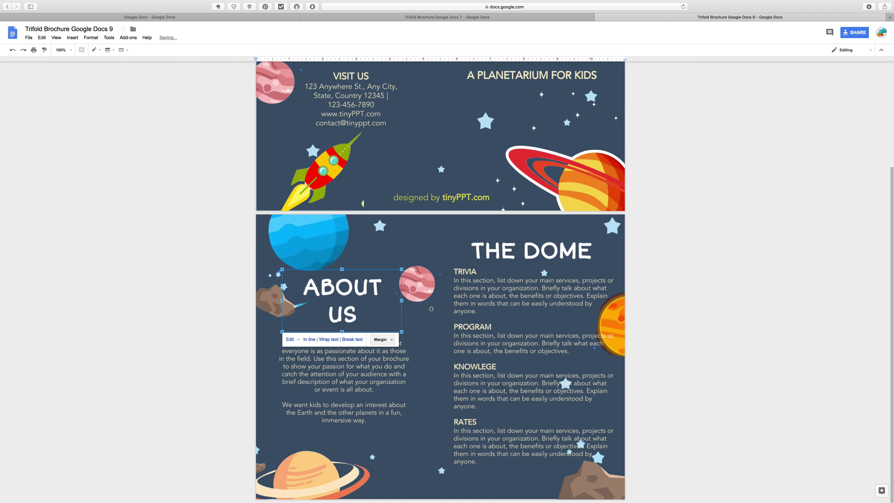
Nudge the find us heading, reposition the Saturn picture, then select the sport fashion photo.
{"action": "left_click_drag", "start_coordinate": [353, 296], "coordinate": [354, 295]}
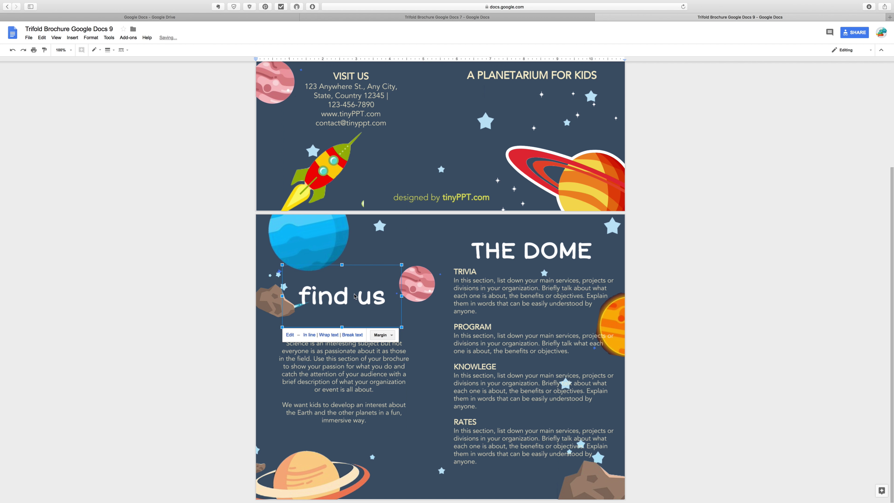
{"action": "left_click", "coordinate": [531, 302]}
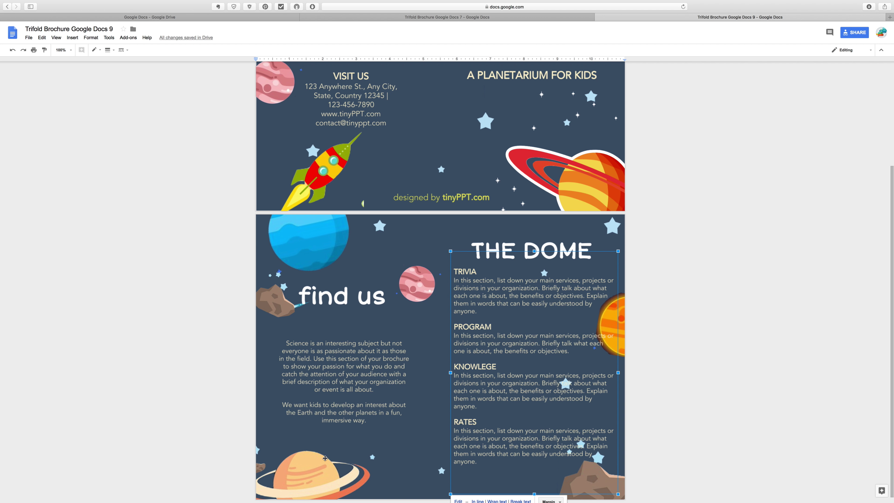
{"action": "left_click", "coordinate": [318, 472]}
{"action": "left_click_drag", "start_coordinate": [309, 444], "coordinate": [315, 468]}
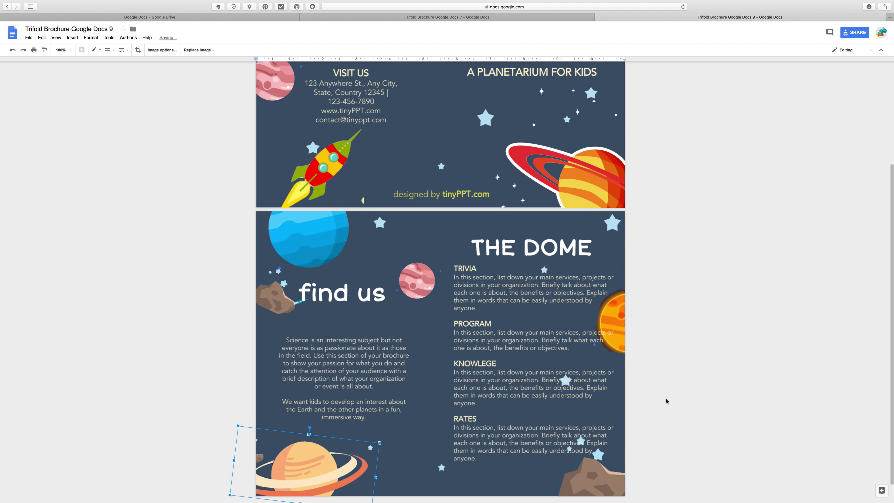
{"action": "left_click", "coordinate": [666, 401]}
{"action": "scroll", "coordinate": [663, 399], "scroll_direction": "up", "scroll_amount": 5}
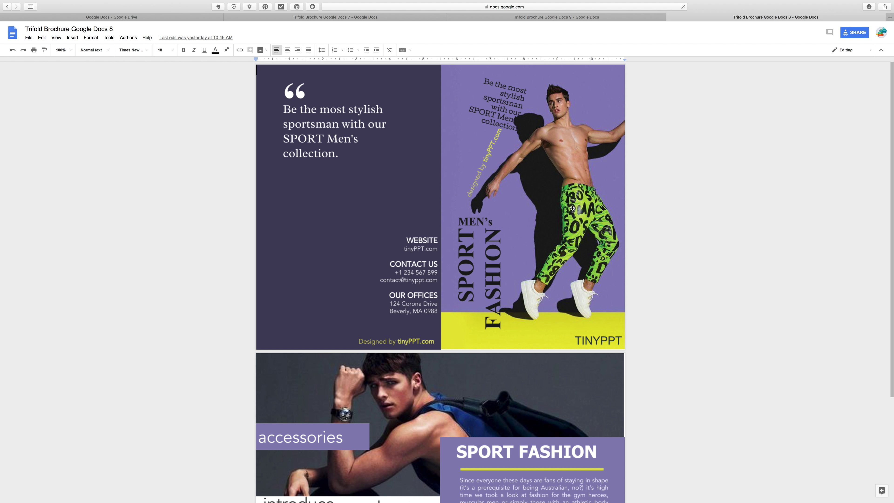
{"action": "left_click", "coordinate": [572, 208]}
Shift the sport fashion photo and select the accessories, SPORT FASHION and introduce blocks.
{"action": "left_click_drag", "start_coordinate": [577, 180], "coordinate": [572, 182]}
{"action": "left_click", "coordinate": [684, 214]}
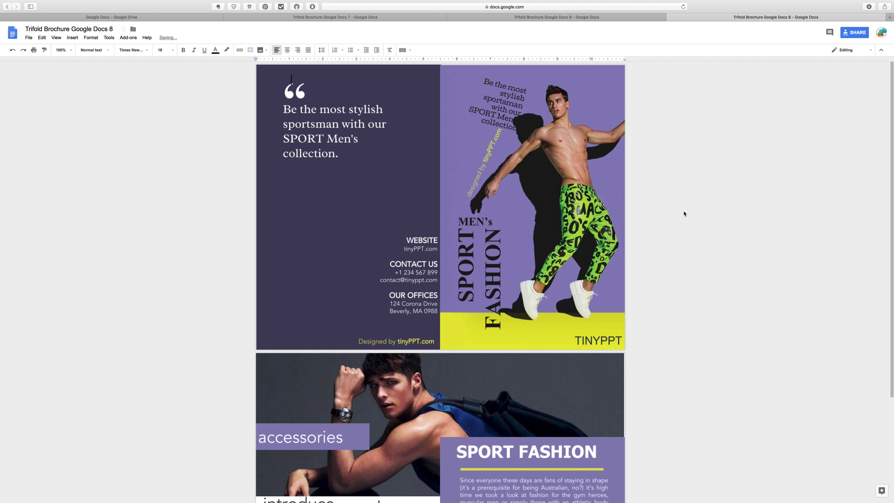
{"action": "left_click", "coordinate": [487, 260]}
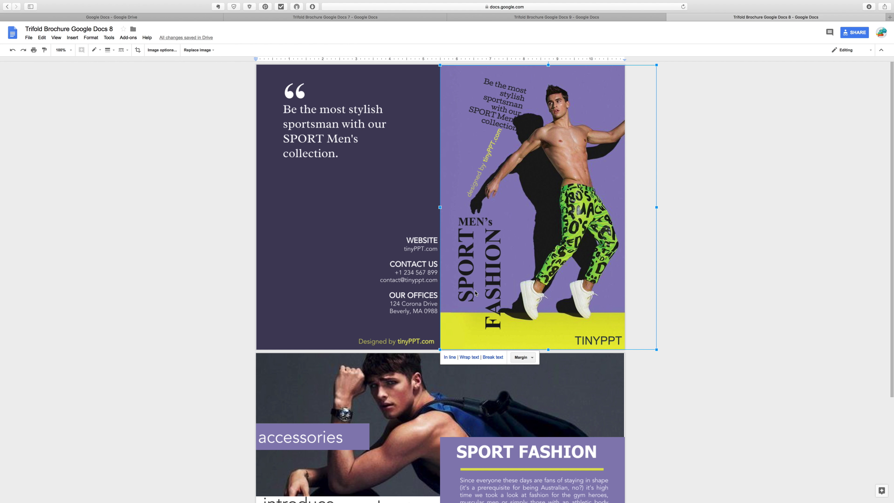
{"action": "scroll", "coordinate": [475, 293], "scroll_direction": "down", "scroll_amount": 5}
{"action": "left_click", "coordinate": [323, 299]}
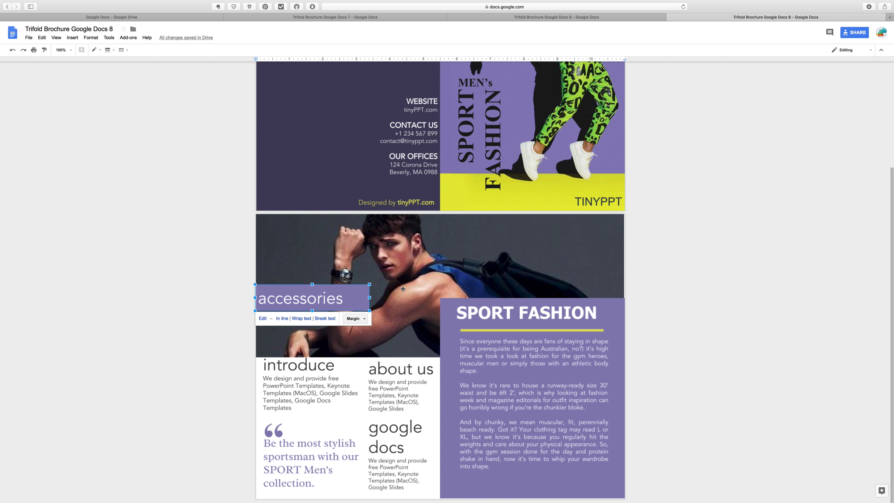
{"action": "left_click", "coordinate": [453, 320]}
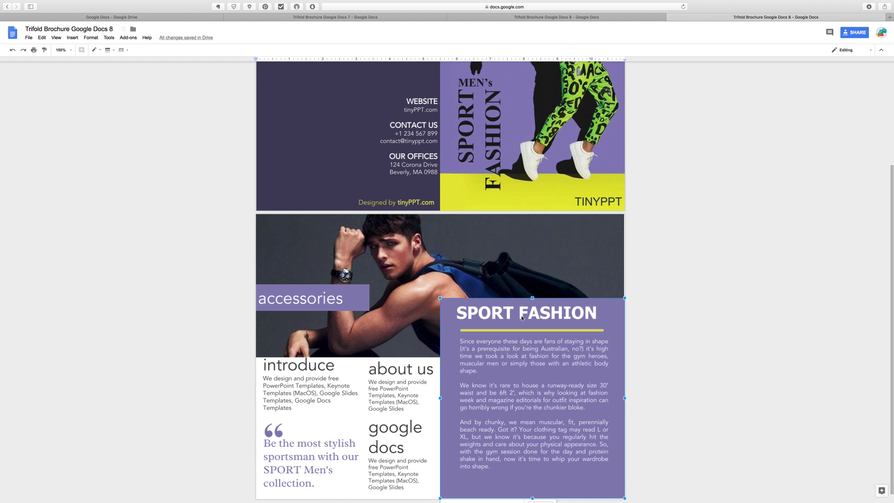
{"action": "scroll", "coordinate": [521, 318], "scroll_direction": "down", "scroll_amount": 1}
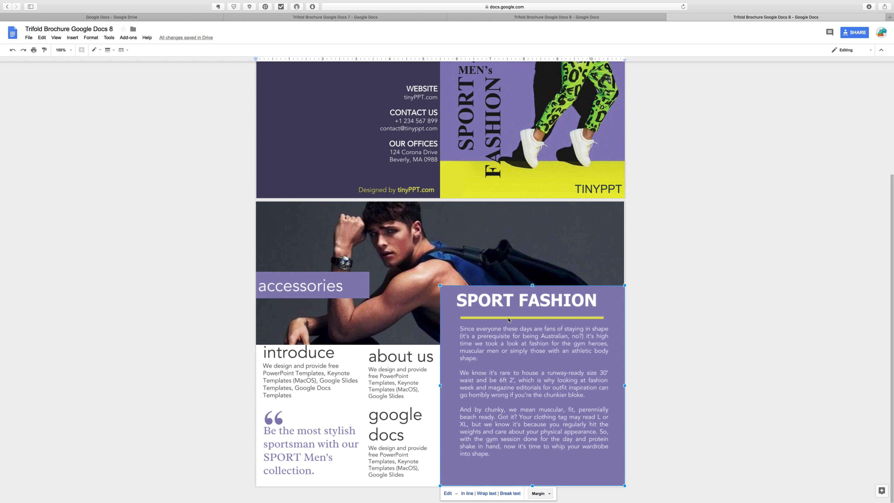
{"action": "left_click", "coordinate": [317, 351]}
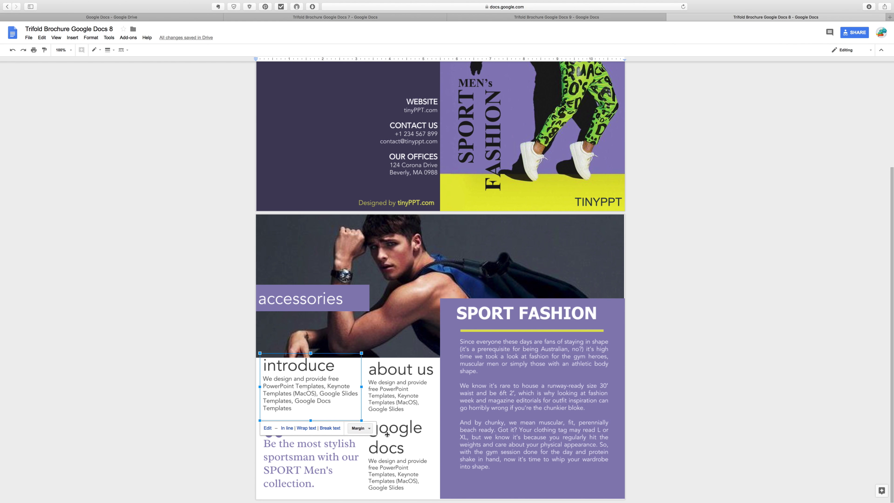
{"action": "scroll", "coordinate": [500, 303], "scroll_direction": "up", "scroll_amount": 10}
{"action": "left_click", "coordinate": [492, 281]}
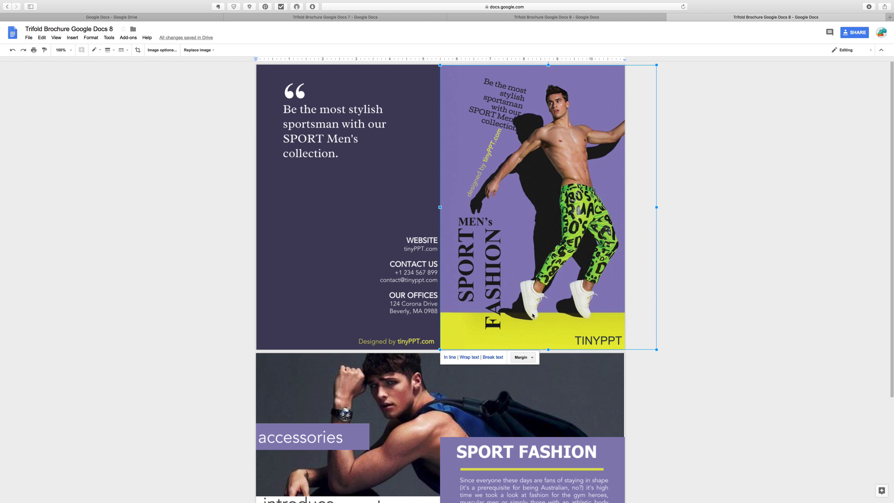
{"action": "left_click", "coordinate": [651, 259]}
{"action": "left_click", "coordinate": [595, 205]}
Set the SPORT Men's collection quote text to size 26 and save the drawing.
{"action": "left_click", "coordinate": [341, 128]}
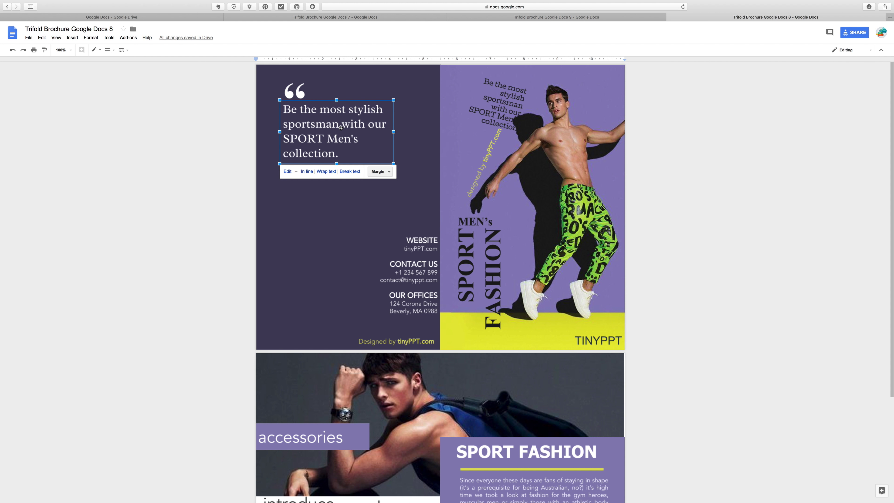
{"action": "double_click", "coordinate": [322, 139]}
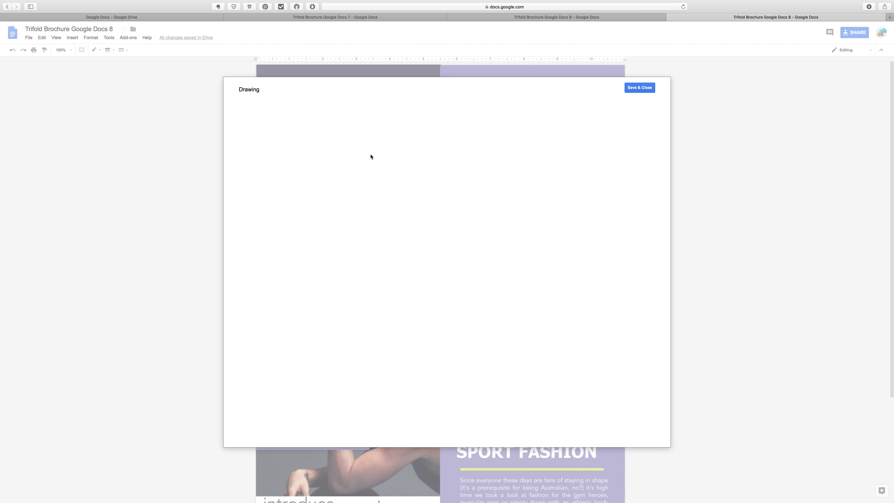
{"action": "left_click", "coordinate": [421, 260]}
{"action": "key", "text": "super+a"}
{"action": "left_click", "coordinate": [453, 300]}
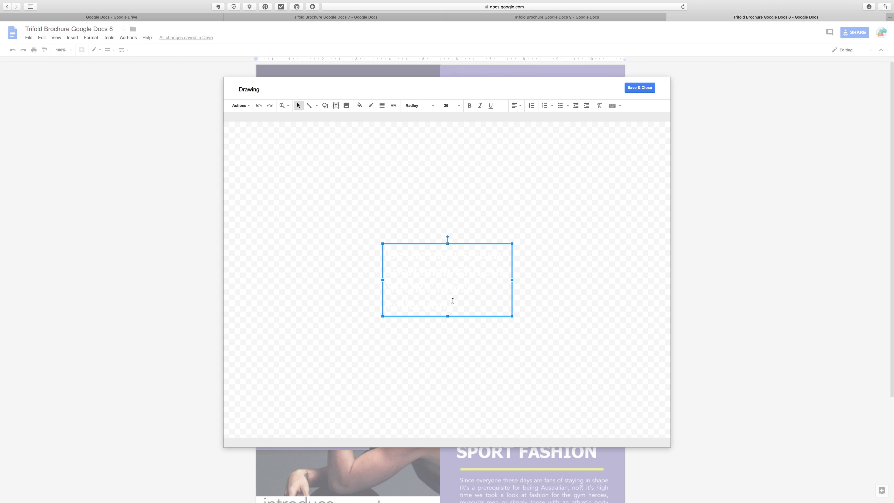
{"action": "left_click", "coordinate": [633, 88]}
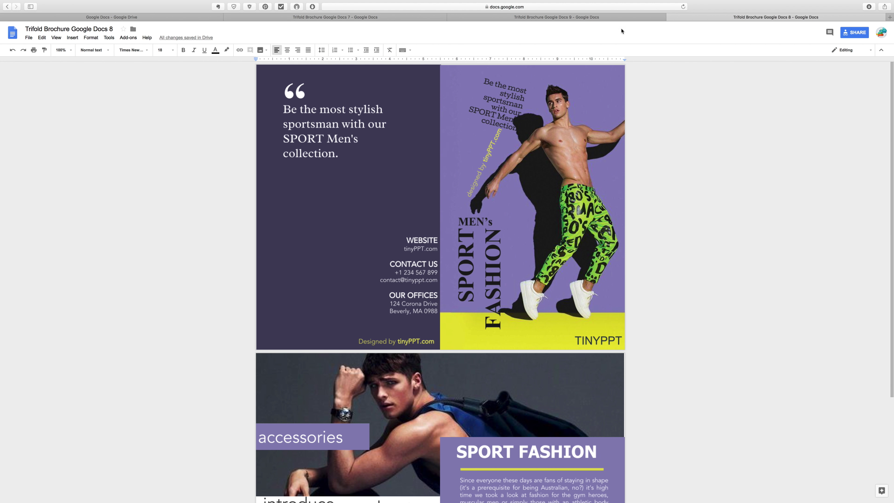
{"action": "left_click", "coordinate": [477, 93]}
{"action": "left_click", "coordinate": [727, 167]}
{"action": "scroll", "coordinate": [691, 241], "scroll_direction": "down", "scroll_amount": 4}
Widen the Sunrise text box so the title fits on one line.
{"action": "scroll", "coordinate": [691, 242], "scroll_direction": "up", "scroll_amount": 2}
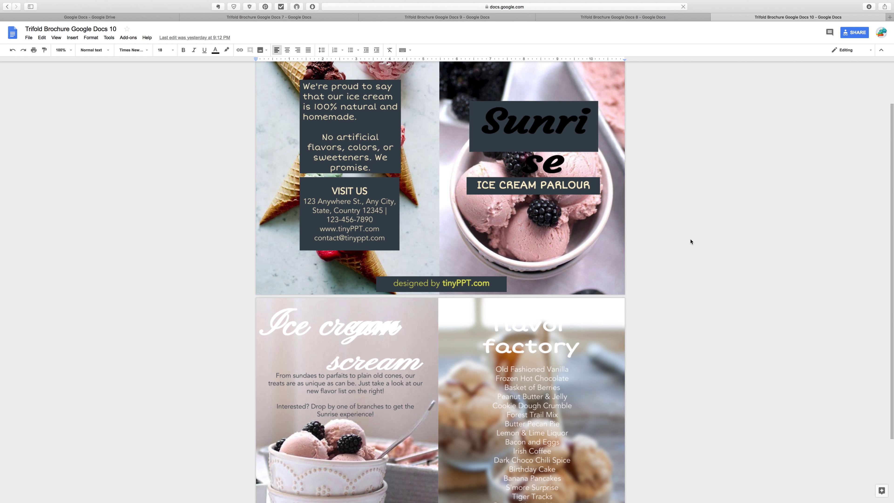
{"action": "left_click", "coordinate": [537, 135]}
{"action": "scroll", "coordinate": [550, 148], "scroll_direction": "up", "scroll_amount": 2}
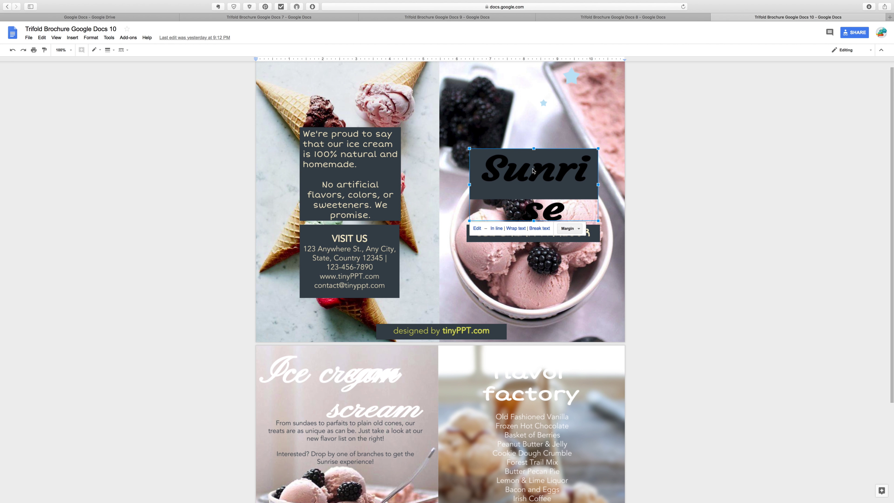
{"action": "double_click", "coordinate": [533, 172]}
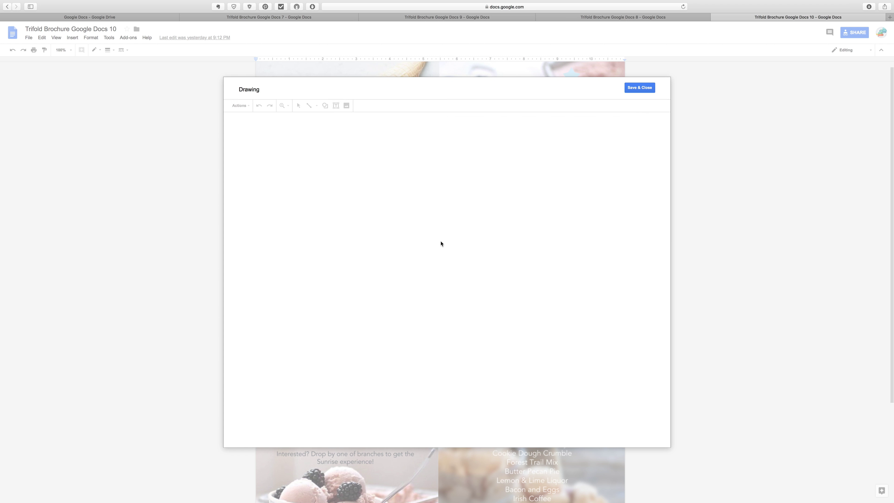
{"action": "left_click", "coordinate": [491, 257]}
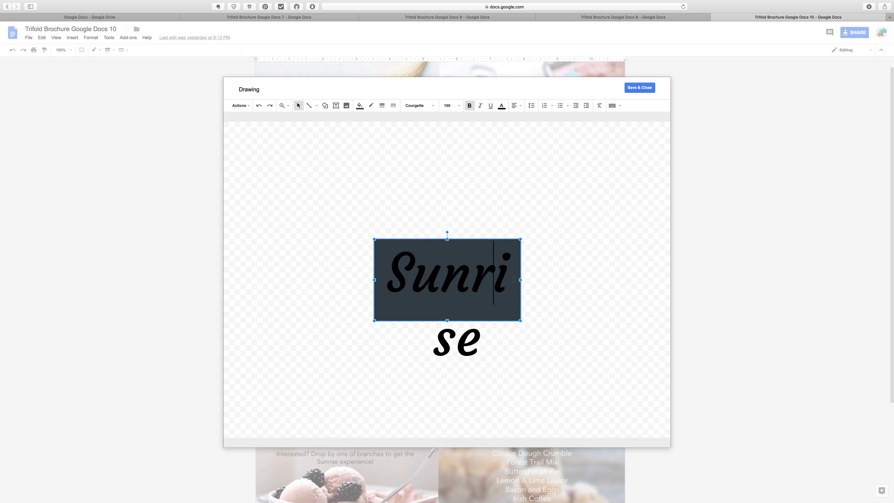
{"action": "left_click_drag", "start_coordinate": [521, 280], "coordinate": [558, 281]}
{"action": "left_click", "coordinate": [643, 90]}
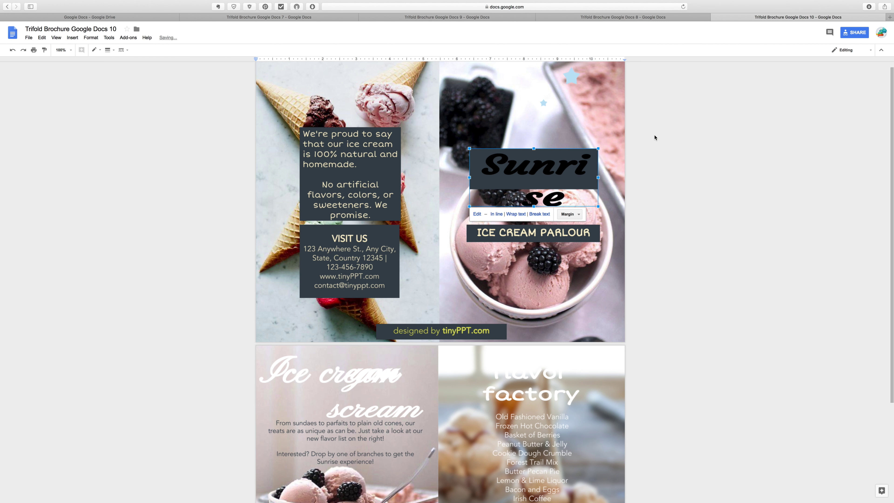
Change the Sunrise title text colour to white and save the drawing.
{"action": "double_click", "coordinate": [551, 175]}
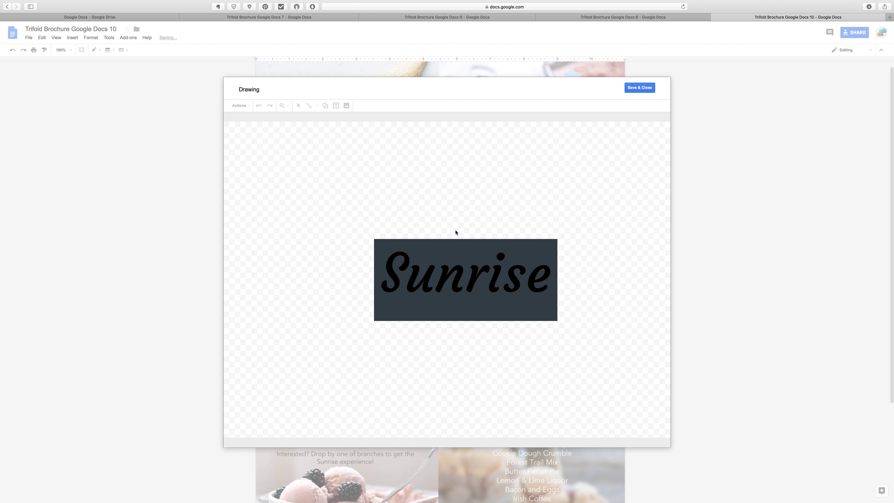
{"action": "double_click", "coordinate": [452, 276]}
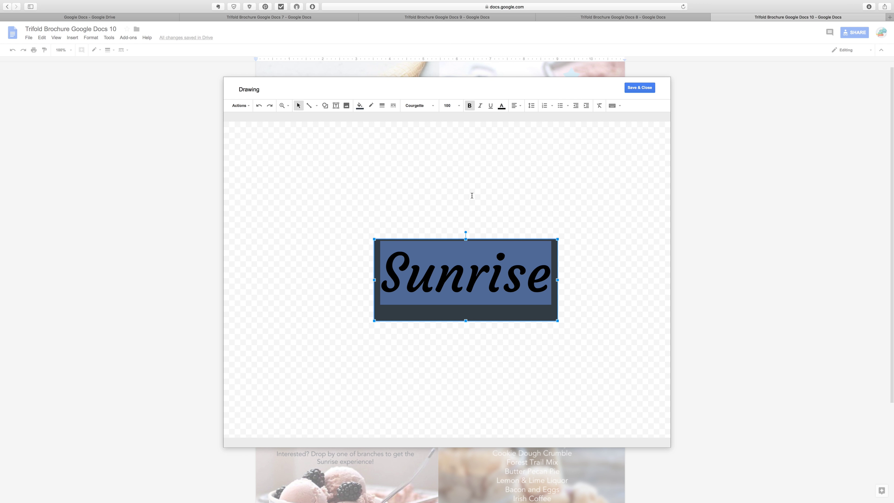
{"action": "left_click", "coordinate": [502, 106]}
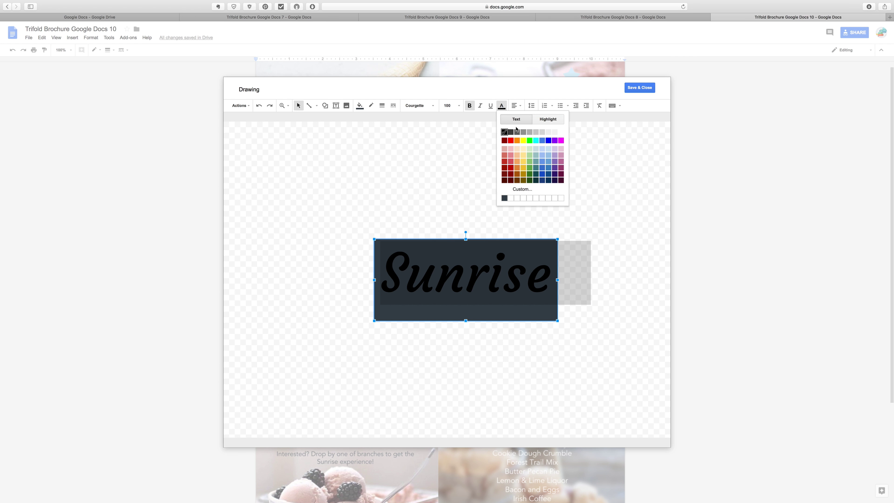
{"action": "left_click", "coordinate": [559, 133]}
{"action": "left_click", "coordinate": [635, 126]}
{"action": "left_click", "coordinate": [645, 91]}
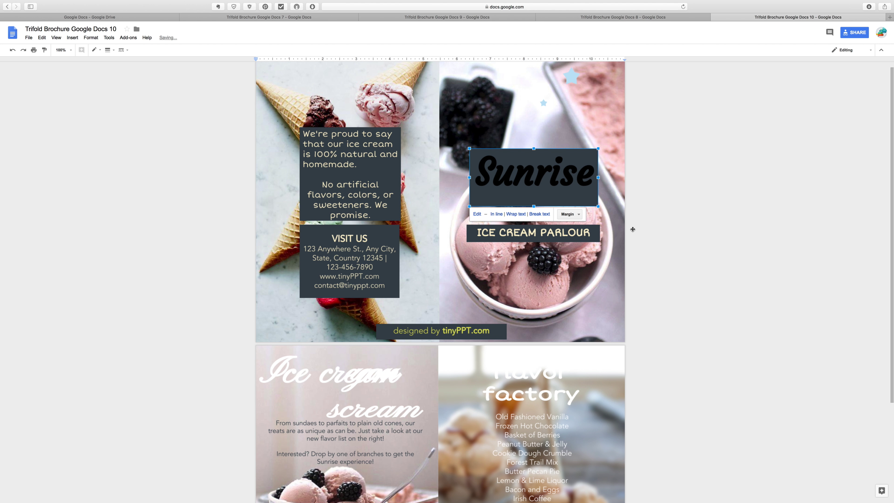
Move the ICE CREAM PARLOUR banner up beneath Sunrise.
{"action": "left_click", "coordinate": [549, 233]}
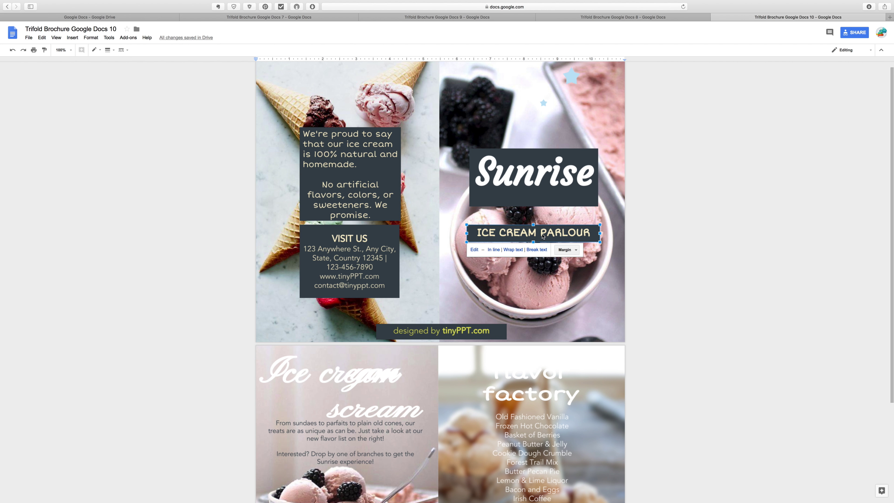
{"action": "left_click_drag", "start_coordinate": [548, 233], "coordinate": [550, 223]}
{"action": "left_click", "coordinate": [652, 235]}
Set the flavor factory heading text to size 36 so it fits one line.
{"action": "scroll", "coordinate": [341, 273], "scroll_direction": "down", "scroll_amount": 1}
{"action": "scroll", "coordinate": [345, 272], "scroll_direction": "down", "scroll_amount": 3}
{"action": "scroll", "coordinate": [349, 271], "scroll_direction": "down", "scroll_amount": 2}
{"action": "left_click", "coordinate": [539, 262]}
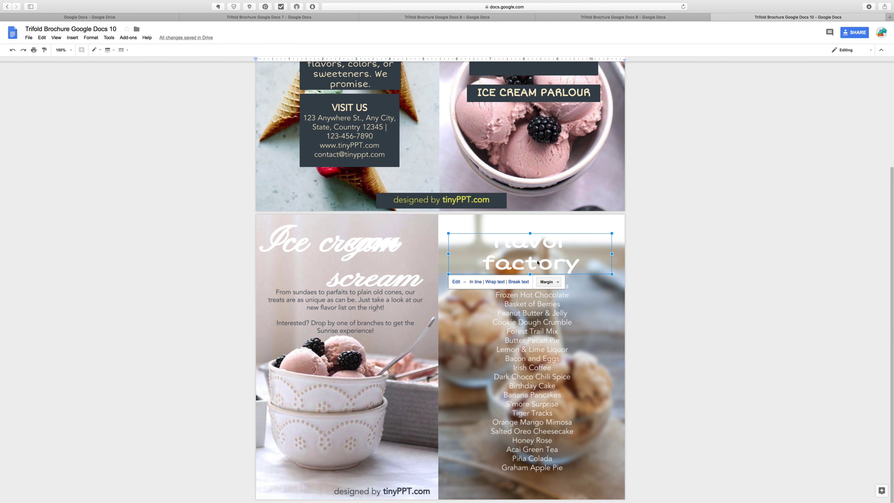
{"action": "double_click", "coordinate": [477, 264]}
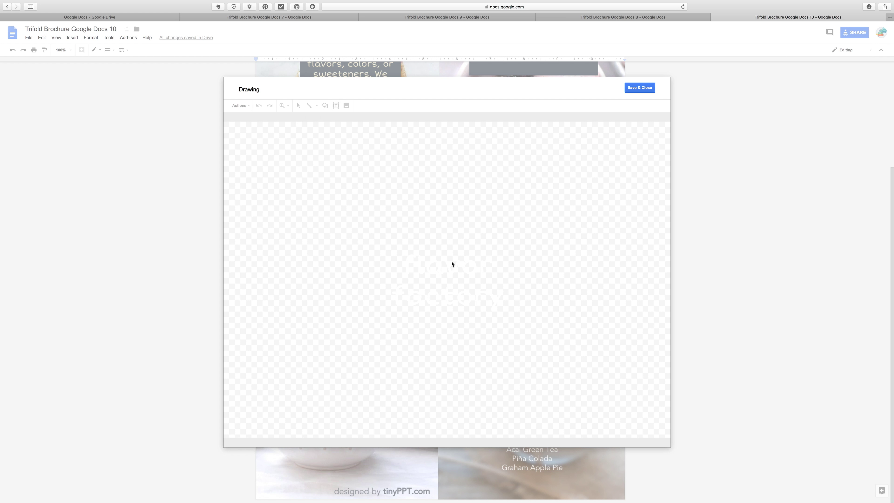
{"action": "left_click", "coordinate": [439, 272]}
{"action": "triple_click", "coordinate": [436, 270]}
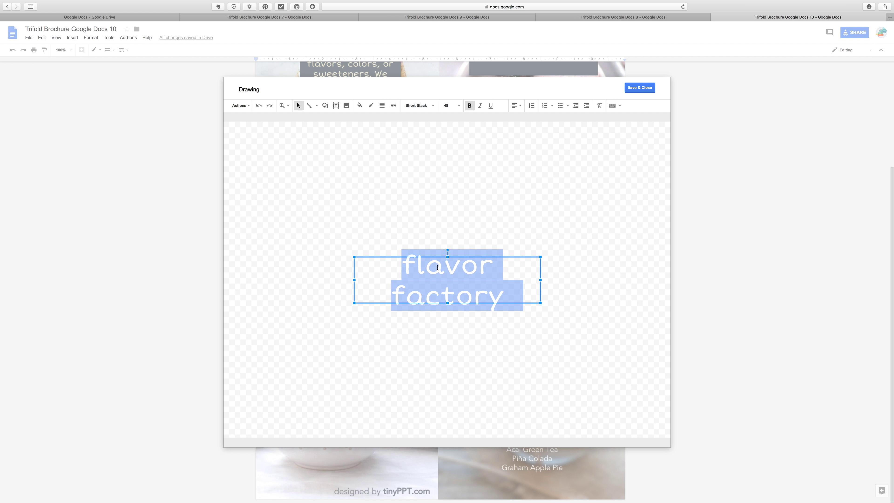
{"action": "left_click", "coordinate": [457, 105]}
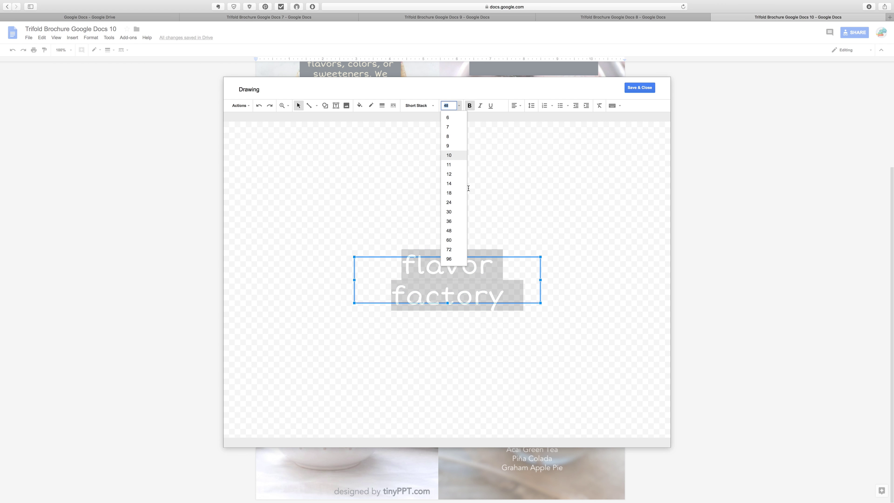
{"action": "left_click", "coordinate": [459, 226]}
{"action": "left_click", "coordinate": [641, 89]}
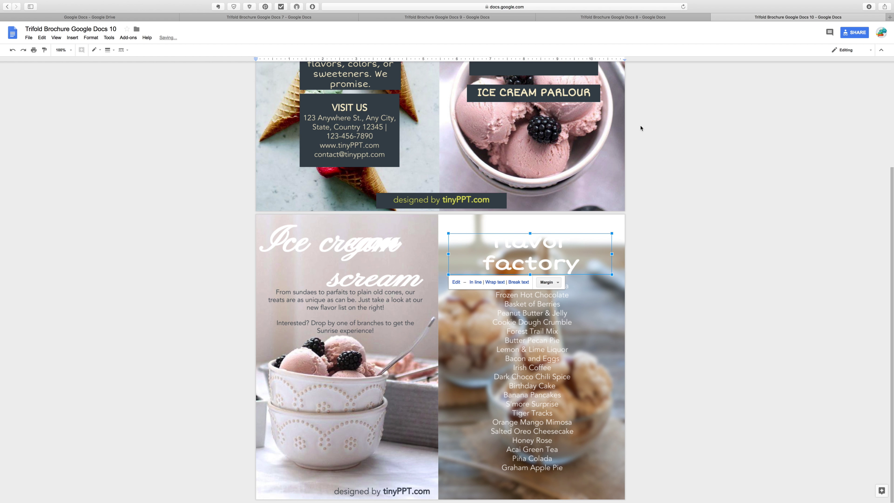
Move the flavor factory heading lower, just above the flavour list.
{"action": "left_click_drag", "start_coordinate": [539, 256], "coordinate": [538, 265]}
{"action": "left_click", "coordinate": [673, 284]}
{"action": "left_click", "coordinate": [355, 285]}
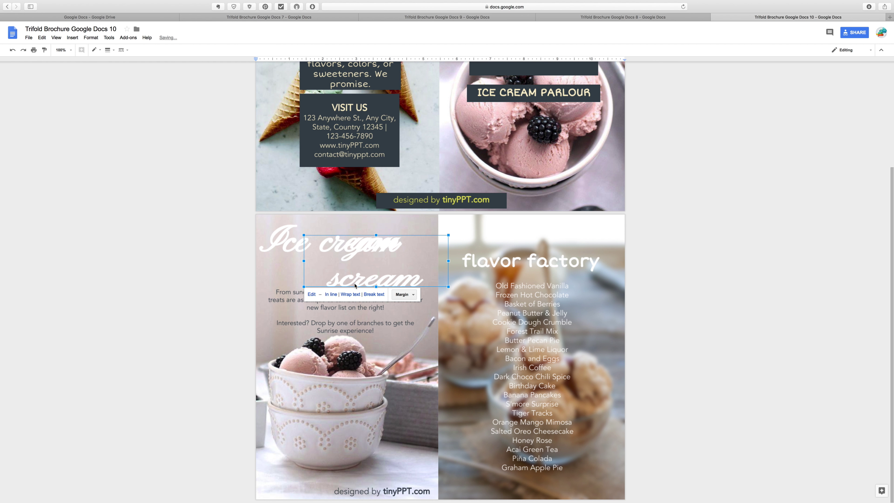
{"action": "left_click", "coordinate": [303, 327]}
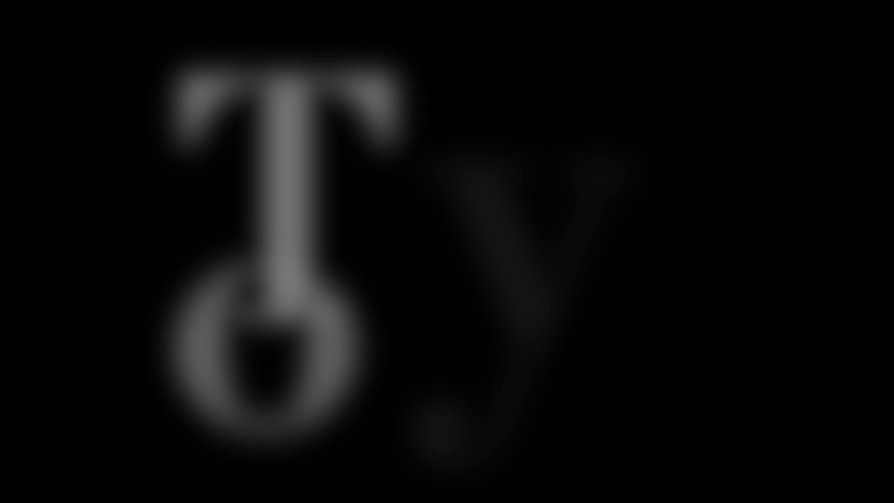